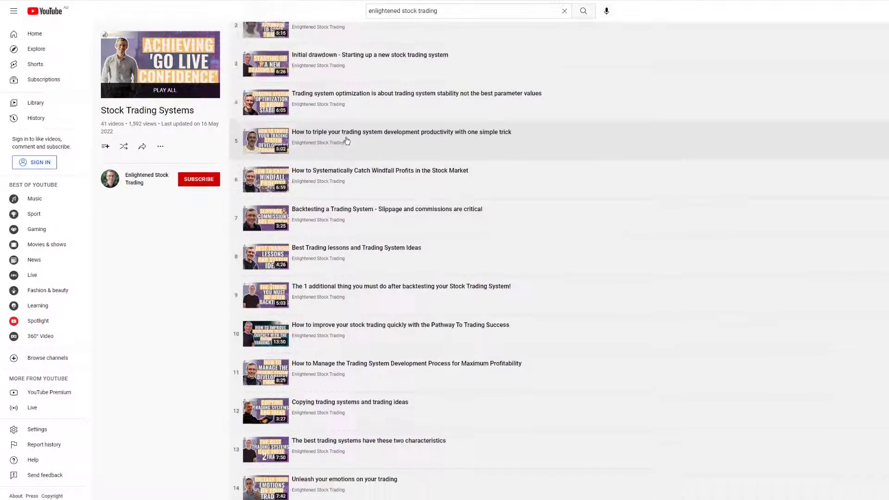
scroll(347, 155, down, 2)
scroll(347, 155, down, 5)
scroll(347, 166, down, 4)
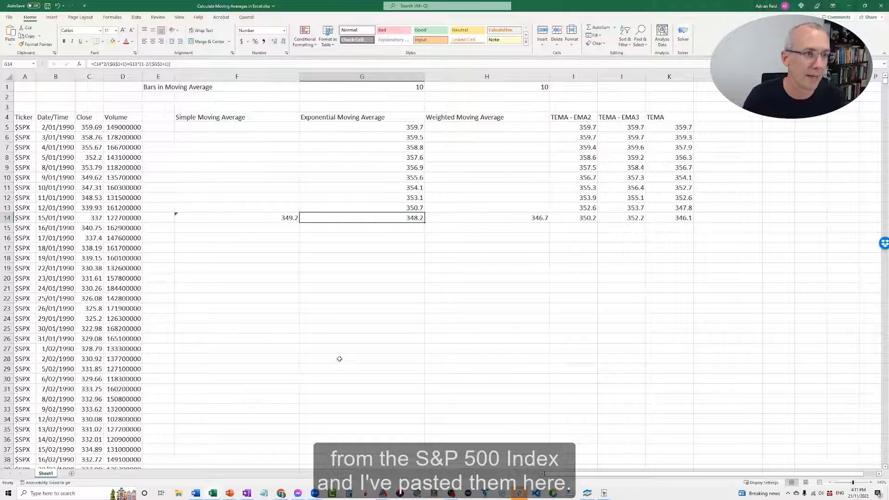
Examine the Ticker, Date/Time, Close and Volume columns of the S&P 500 price data.
drag(23, 117, 21, 208)
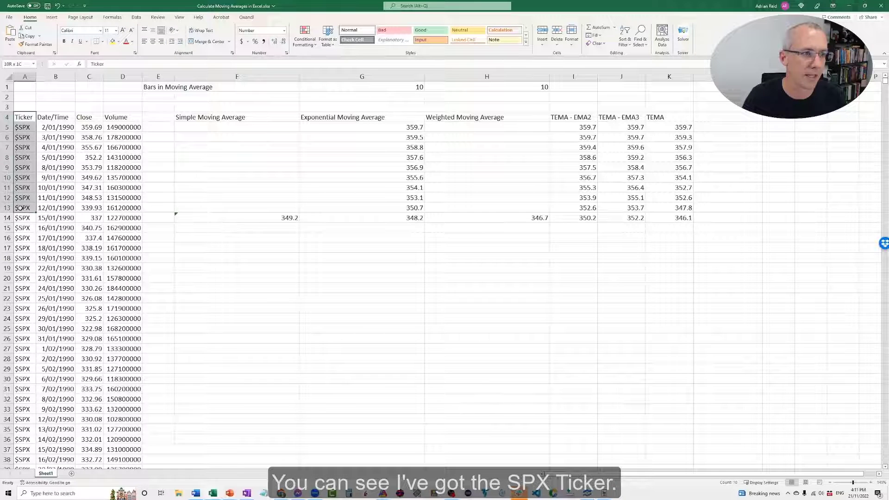
drag(56, 119, 47, 207)
drag(88, 118, 93, 217)
drag(122, 117, 126, 209)
click(89, 128)
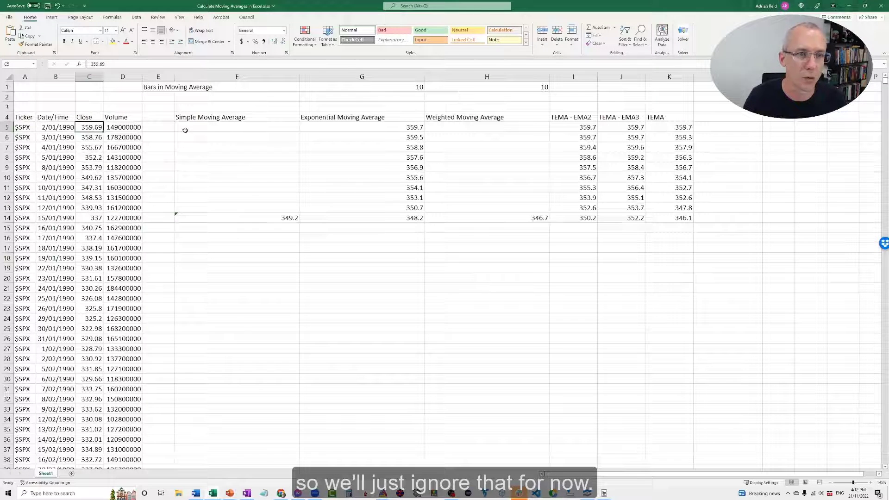
Correct the simple moving average formula in F14 to =AVERAGE(C5:C14) and fill it down to F34.
click(218, 118)
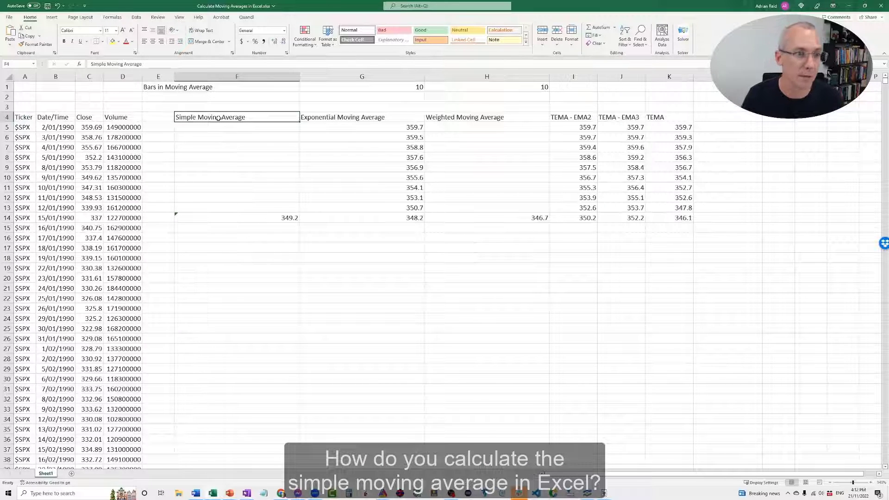
click(228, 218)
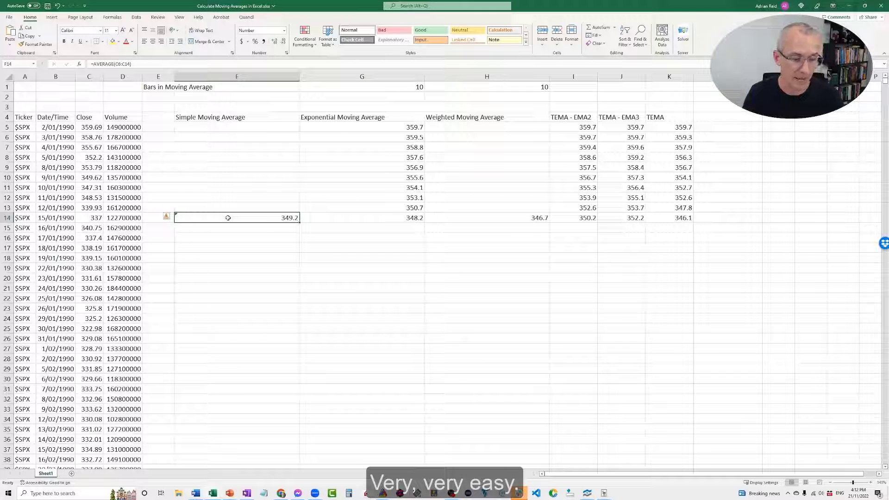
double_click(228, 217)
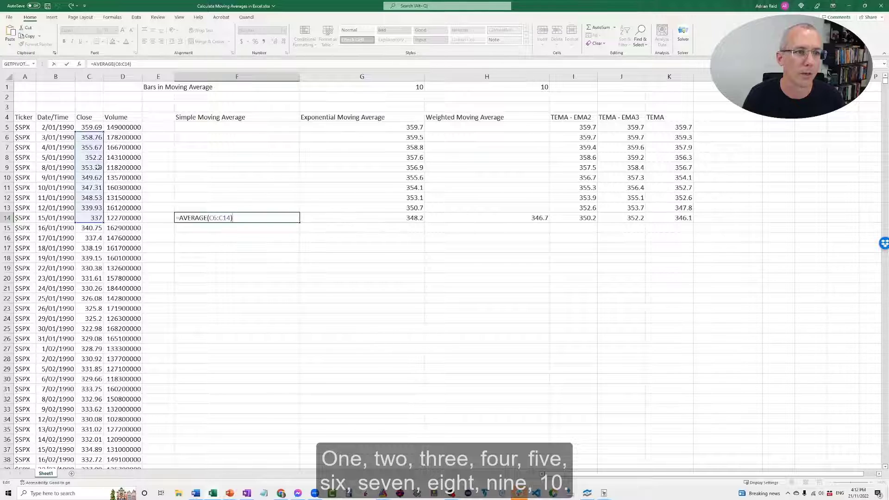
drag(103, 133, 103, 126)
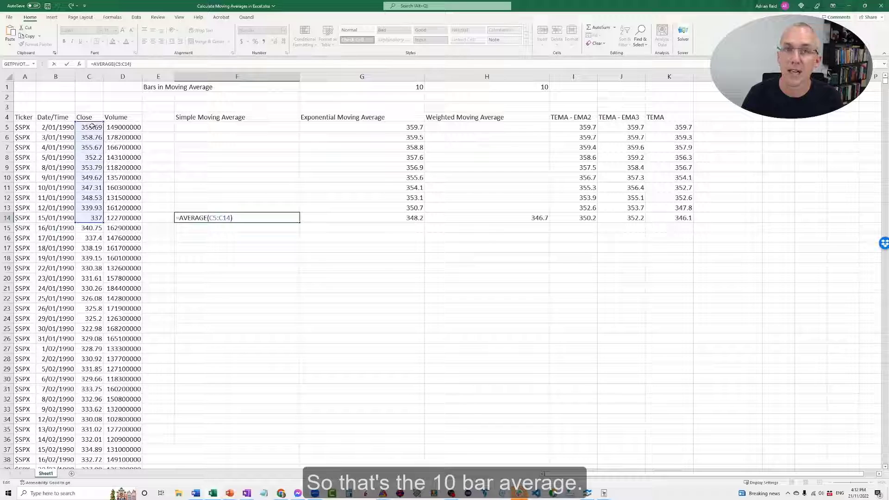
key(ctrl+Return)
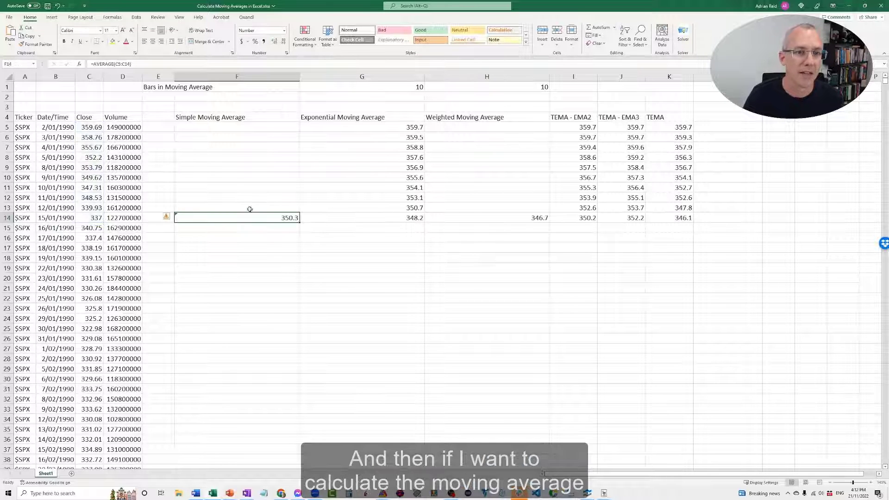
drag(299, 224, 300, 423)
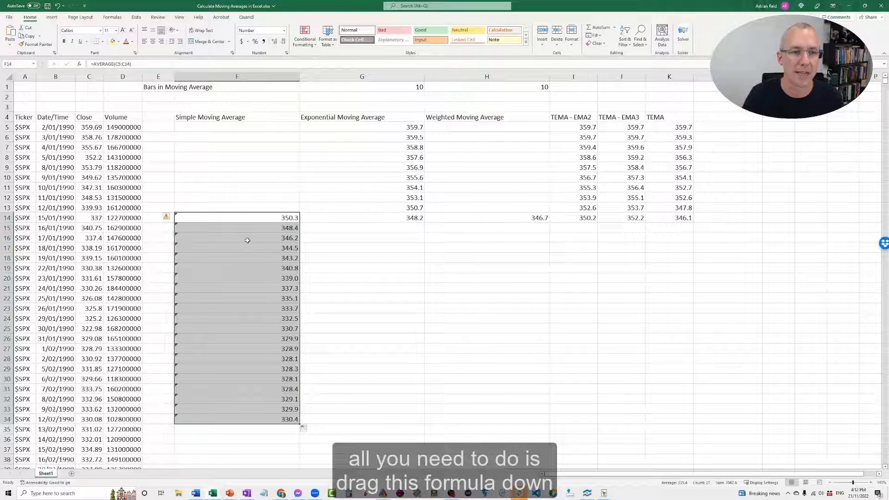
Inspect the copied simple moving average formulas from F15 to F22 to see which closing prices each one references.
click(255, 227)
double_click(257, 226)
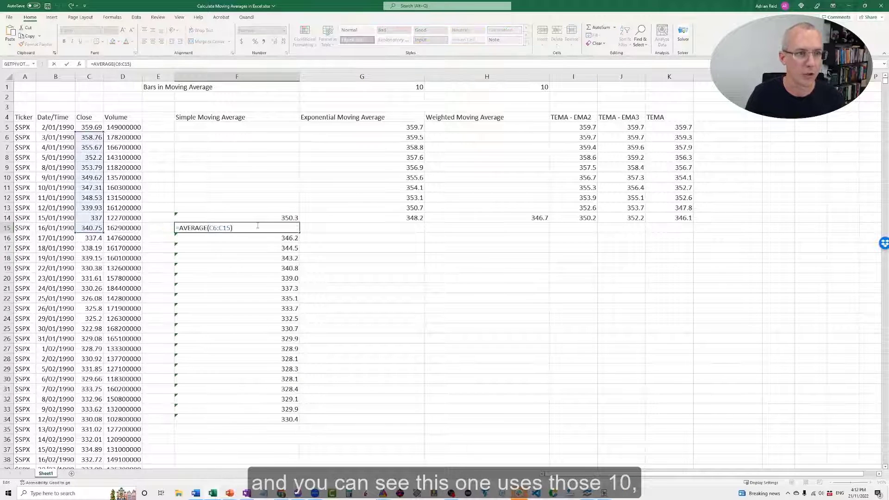
key(Return)
key(F2)
key(Return)
key(F2)
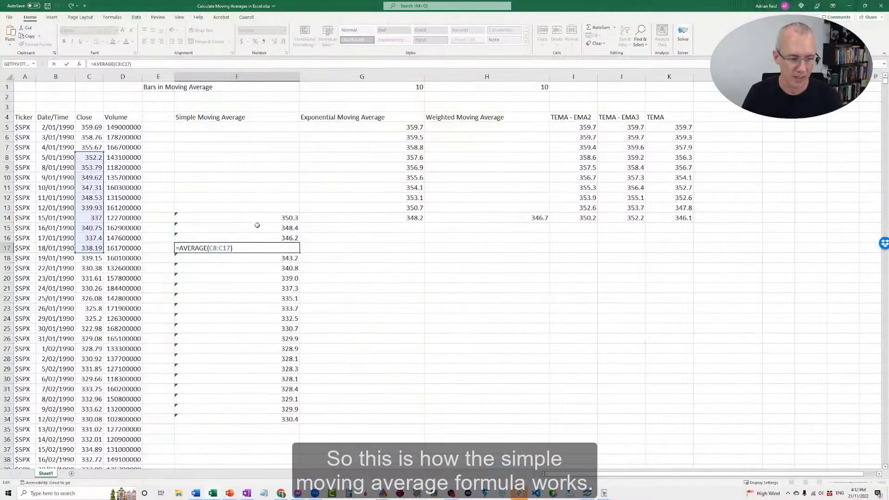
key(Escape)
key(Down)
key(F2)
key(Escape)
key(Down)
key(F2)
key(Escape)
key(Down)
key(F2)
key(Escape)
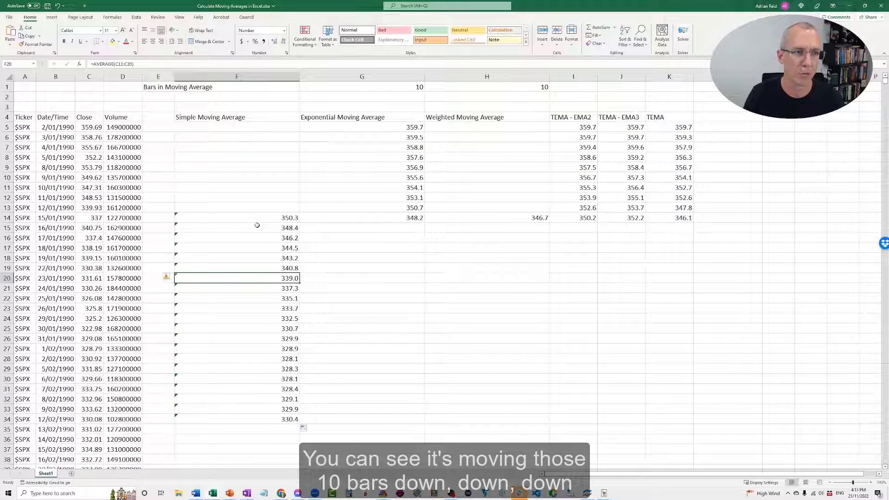
key(Down)
key(F2)
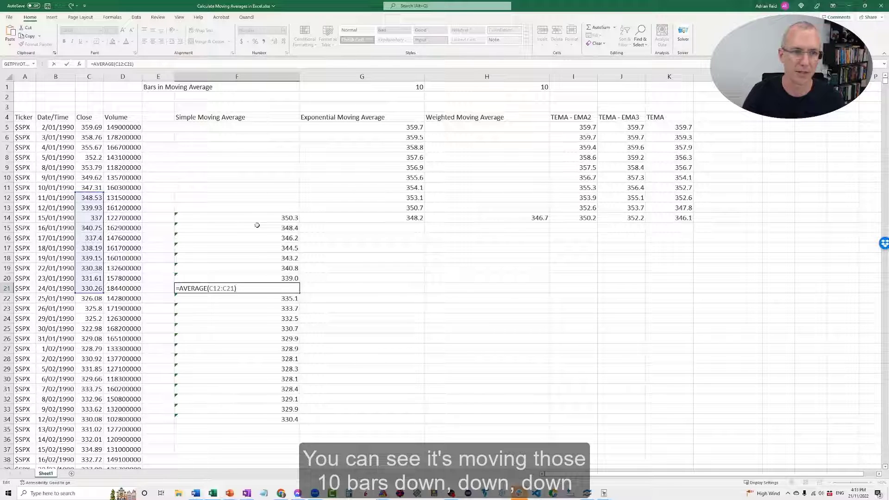
key(Escape)
key(Down)
key(F2)
key(Escape)
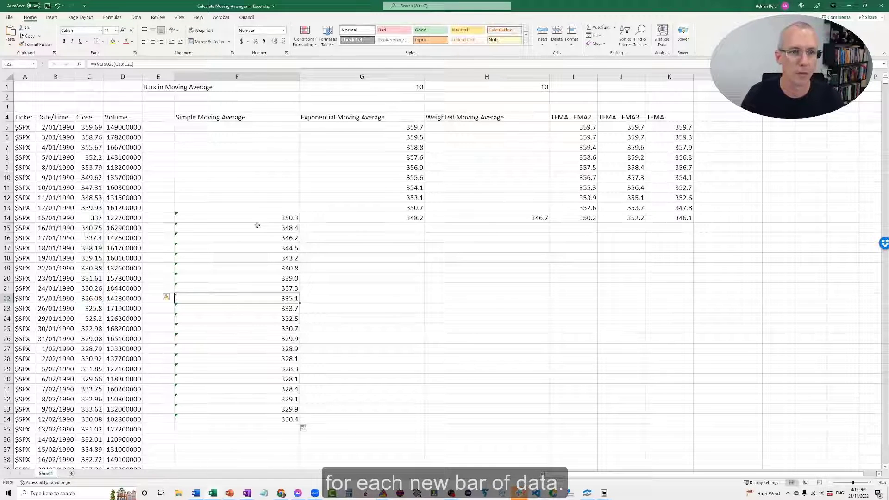
key(F2)
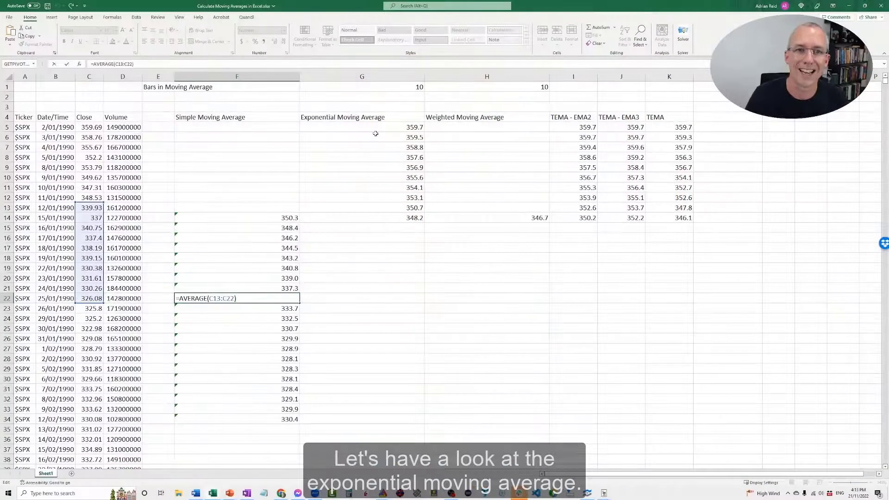
Examine each term of the exponential moving average formula in G14, including the closing price, previous average and number-of-bars references.
click(375, 131)
click(369, 217)
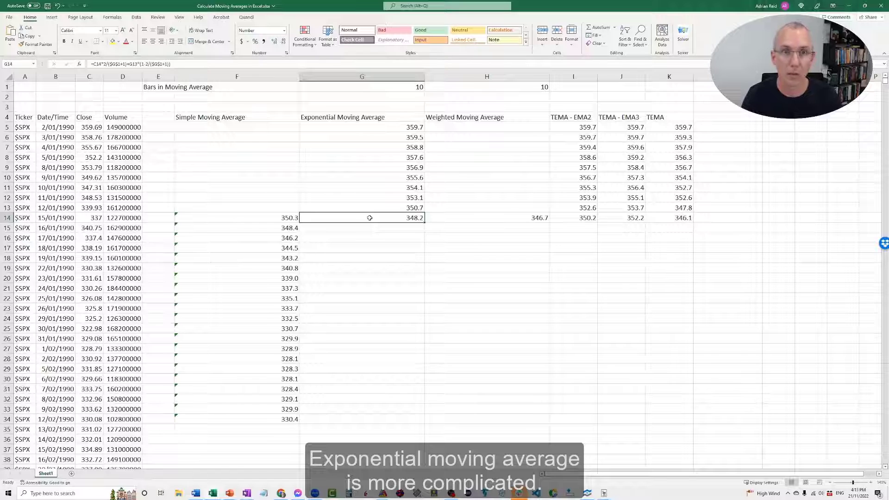
key(F2)
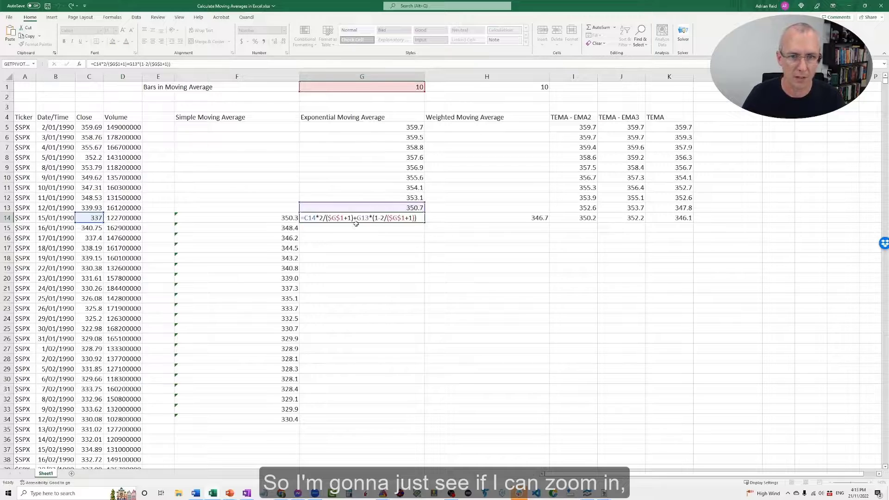
key(ctrl+Return)
scroll(356, 224, up, 3)
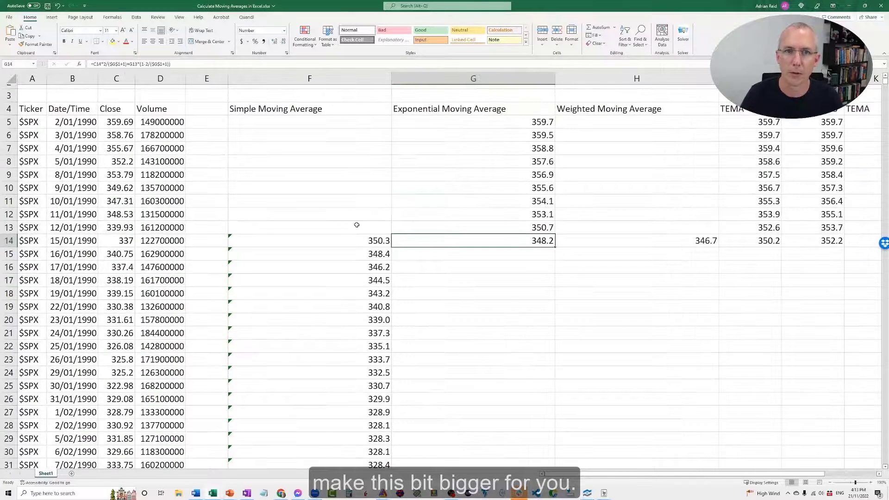
double_click(410, 243)
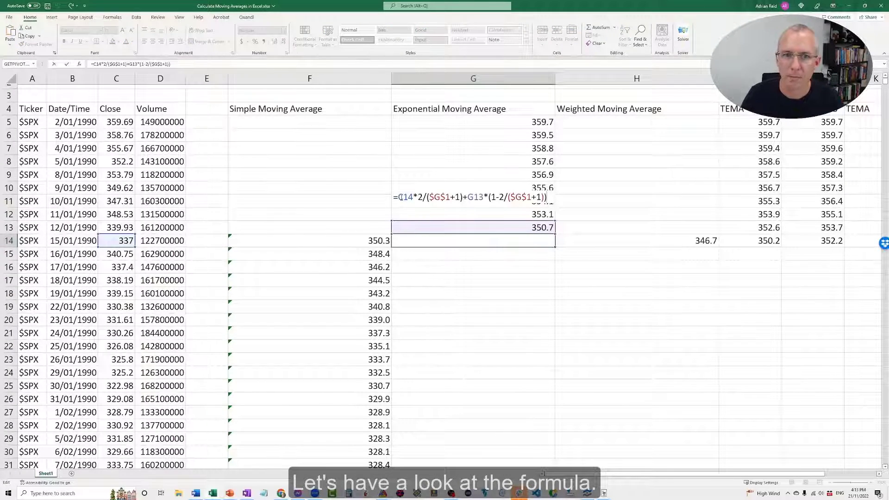
drag(398, 198, 461, 197)
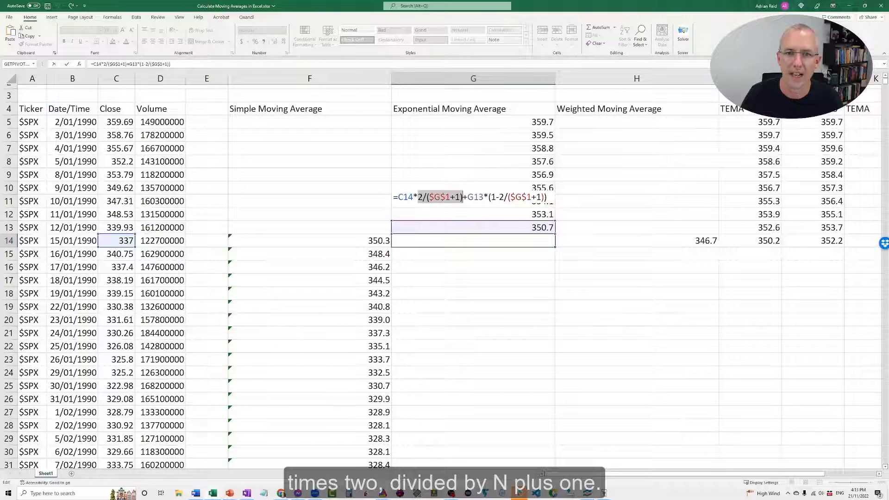
click(437, 199)
scroll(449, 195, up, 1)
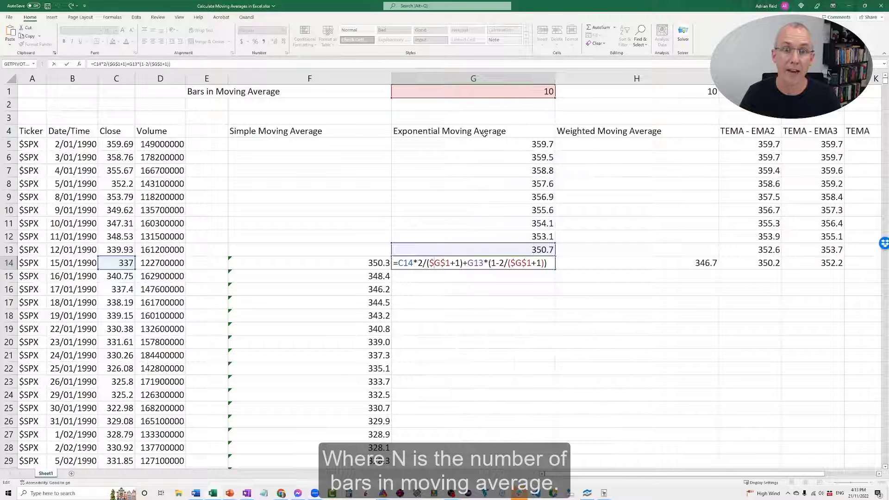
double_click(409, 263)
drag(411, 263, 463, 265)
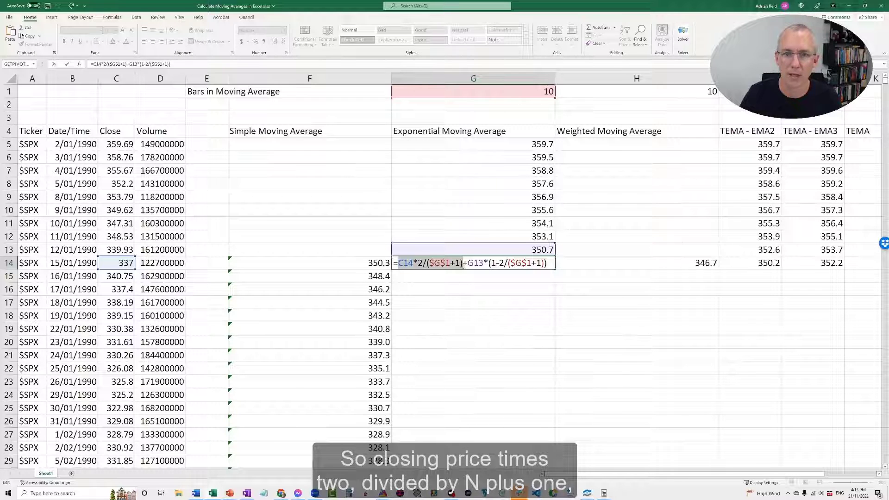
double_click(473, 262)
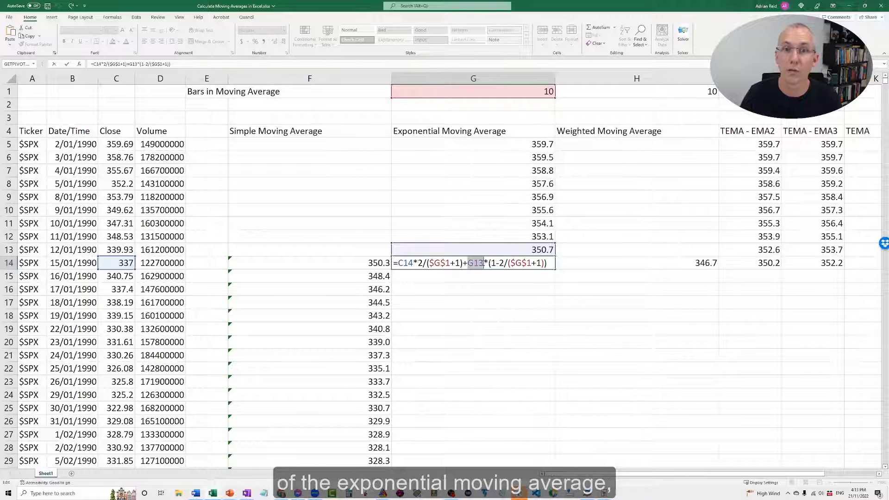
drag(484, 263, 551, 264)
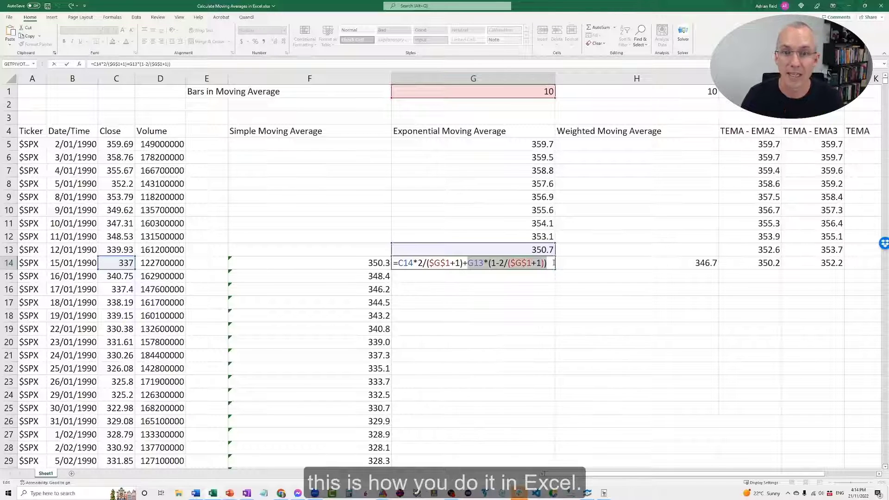
click(396, 263)
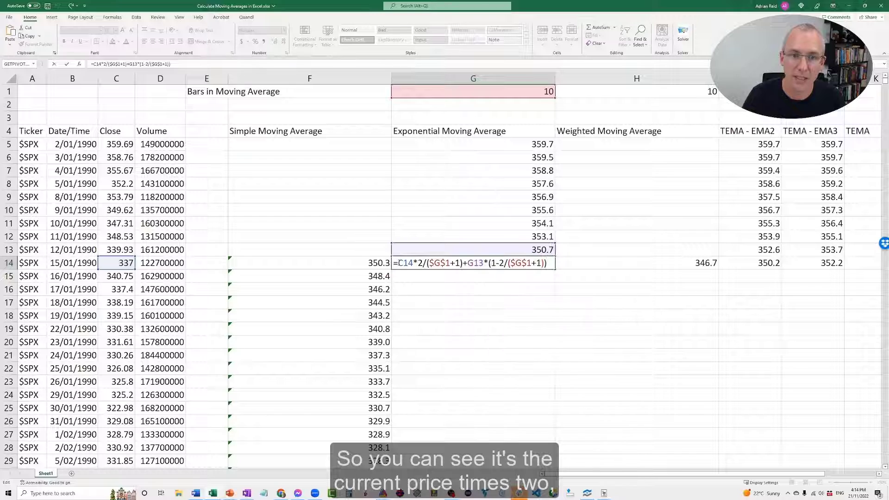
drag(429, 262, 451, 263)
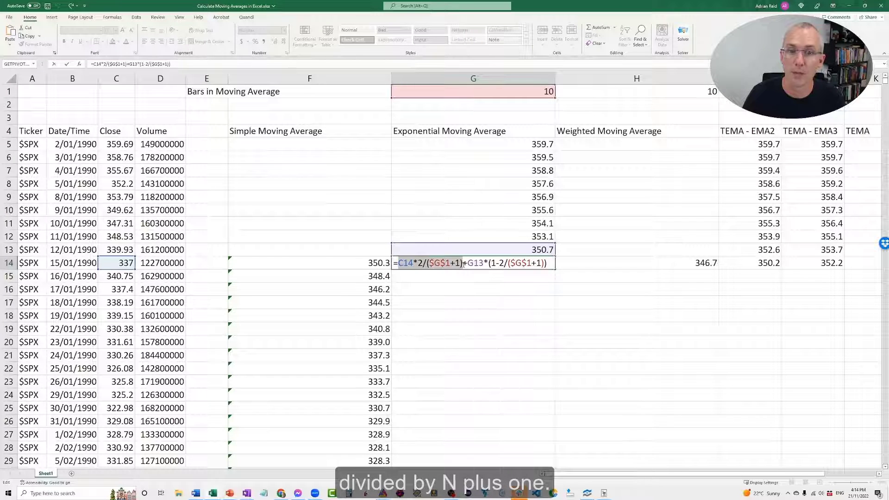
drag(467, 263, 481, 263)
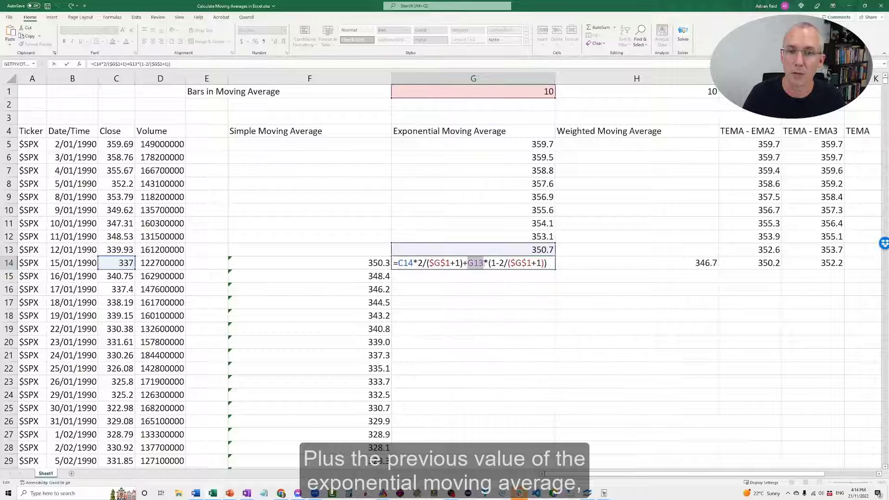
drag(484, 263, 545, 263)
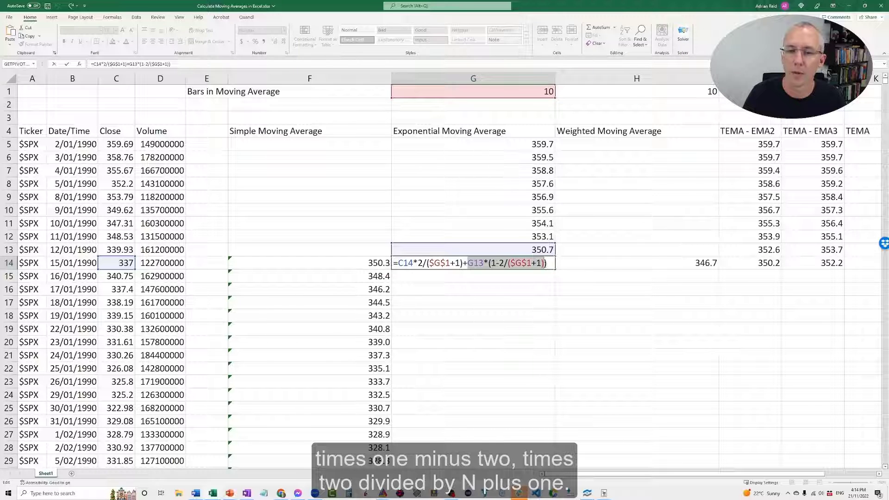
Fill the exponential moving average formula from G14 down to G29.
key(Return)
click(549, 263)
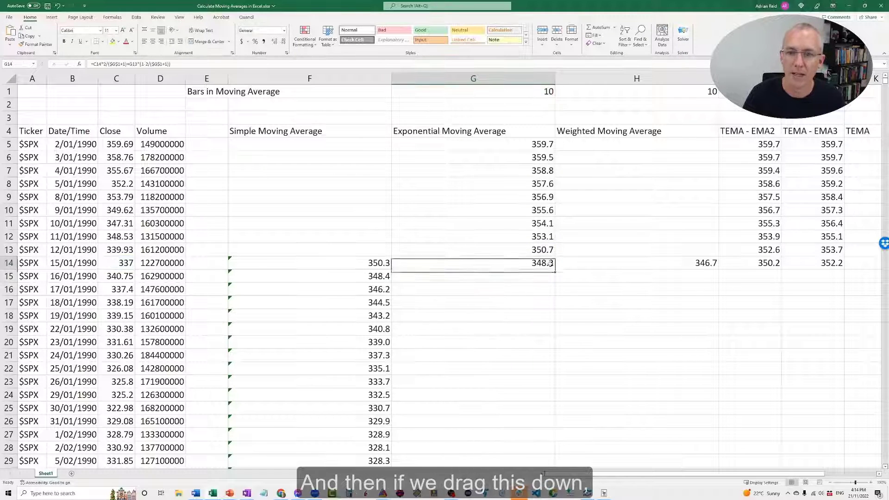
drag(554, 268, 532, 463)
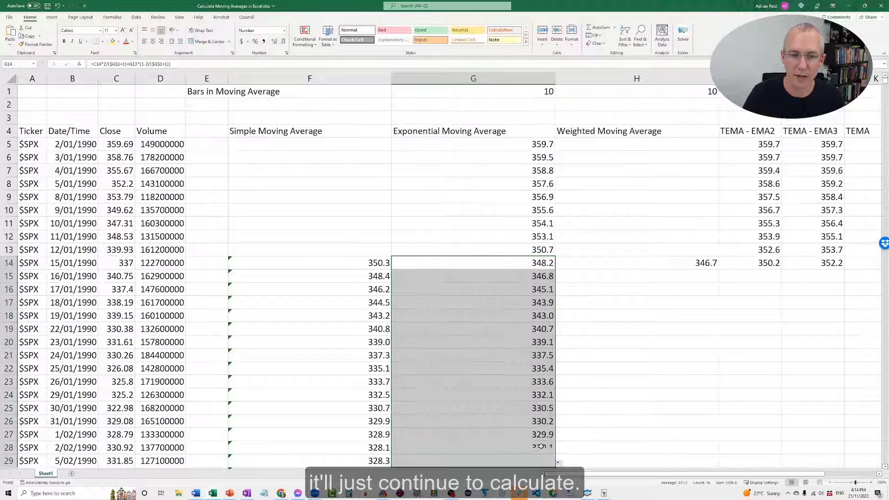
Inspect the filled exponential moving average formulas in G16 to G18 for their closing price and previous average references.
click(532, 291)
double_click(532, 291)
key(Return)
key(F2)
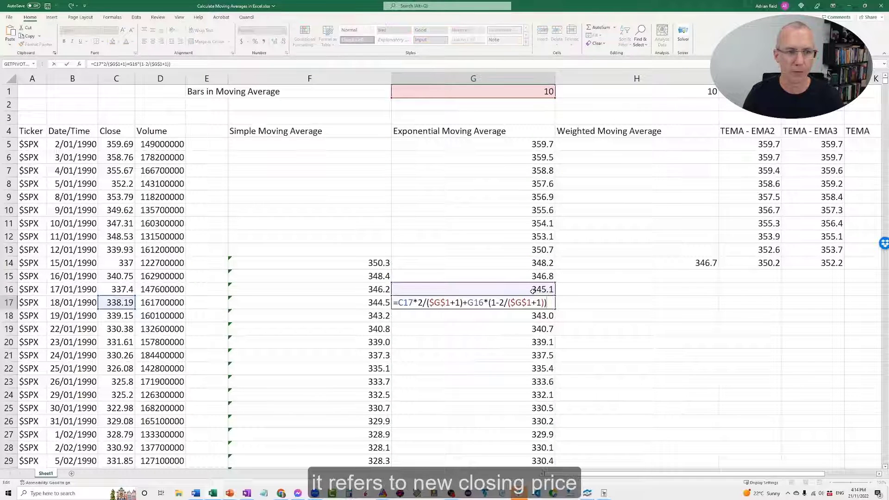
key(Return)
key(F2)
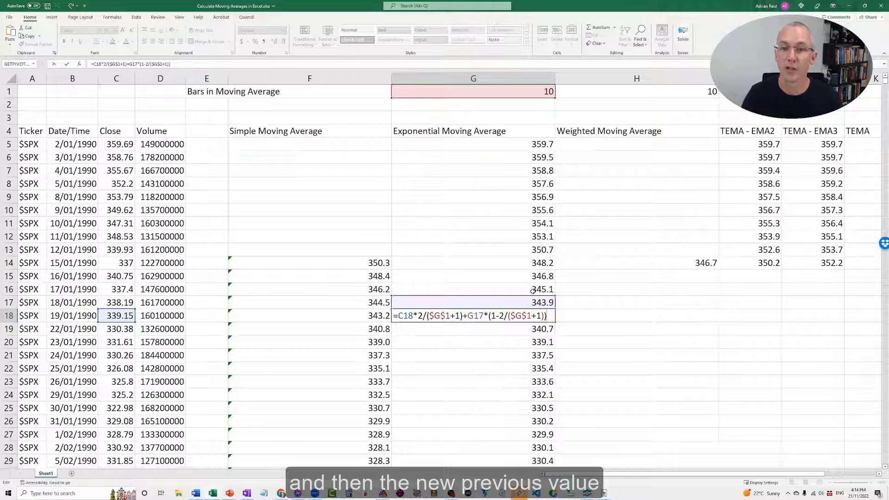
key(Escape)
Examine the terms and cell references of the weighted moving average formula in H14.
key(Up)
key(Up)
key(Up)
key(Up)
key(Right)
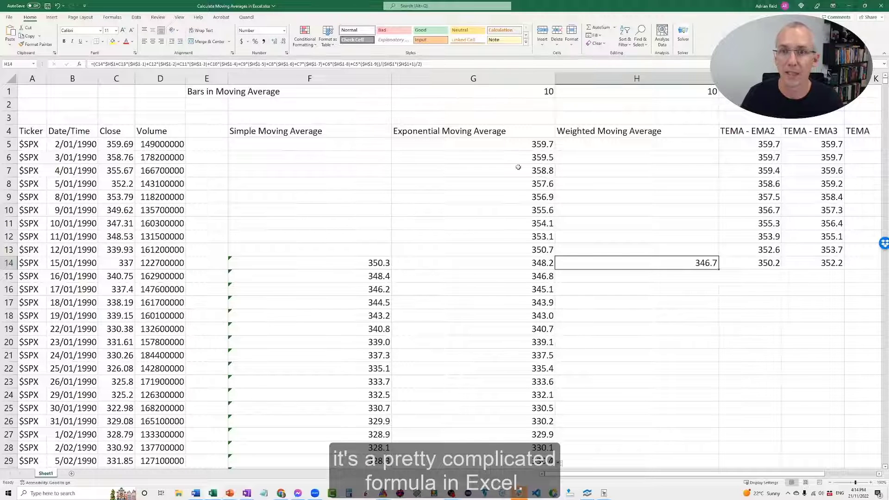
key(F2)
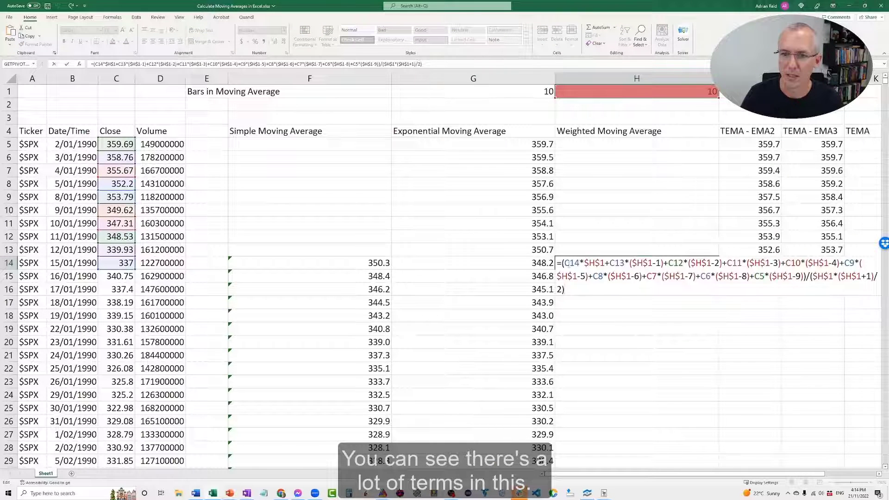
key(Escape)
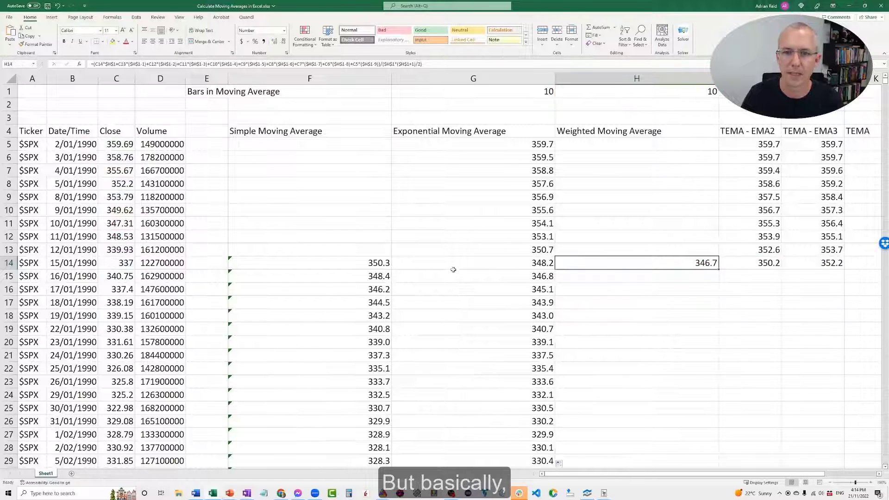
Review the divisor of the weighted moving average formula in H14 and fill the formula down to H29.
key(F2)
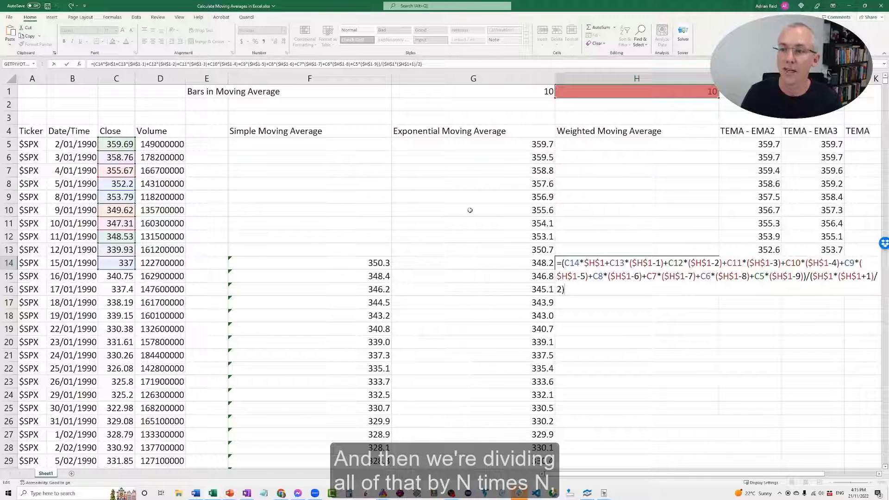
drag(811, 276, 776, 286)
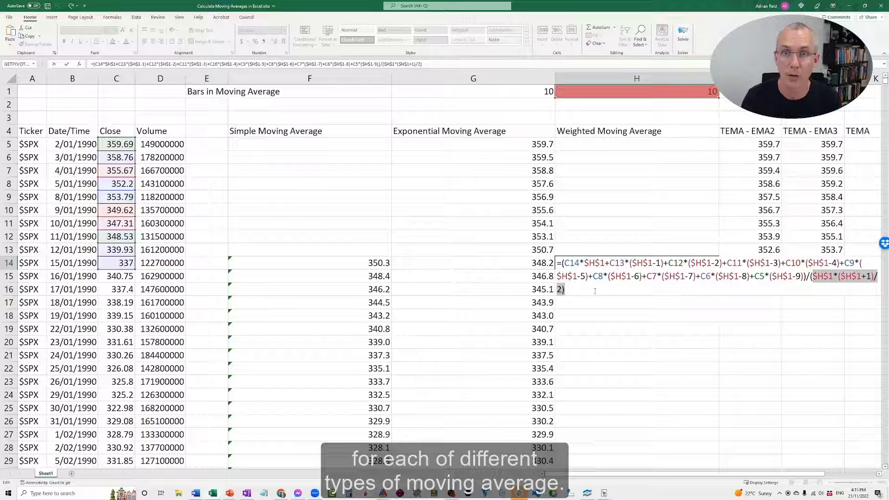
key(ctrl+Return)
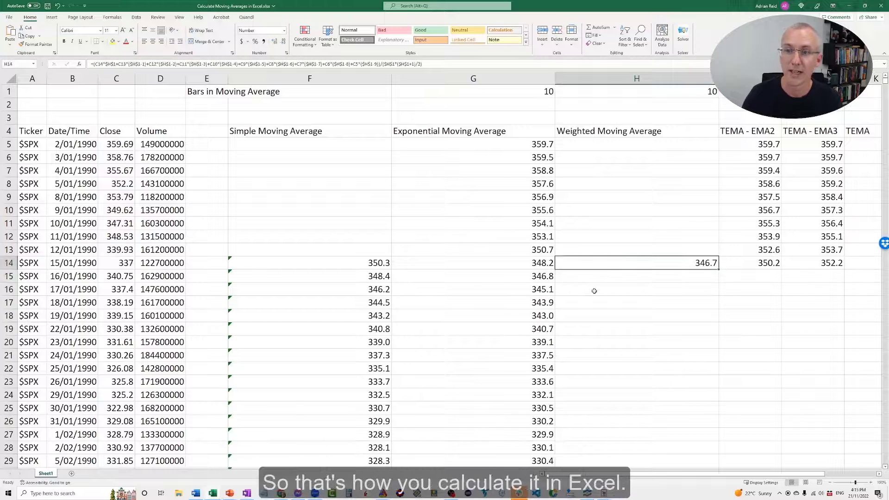
key(F2)
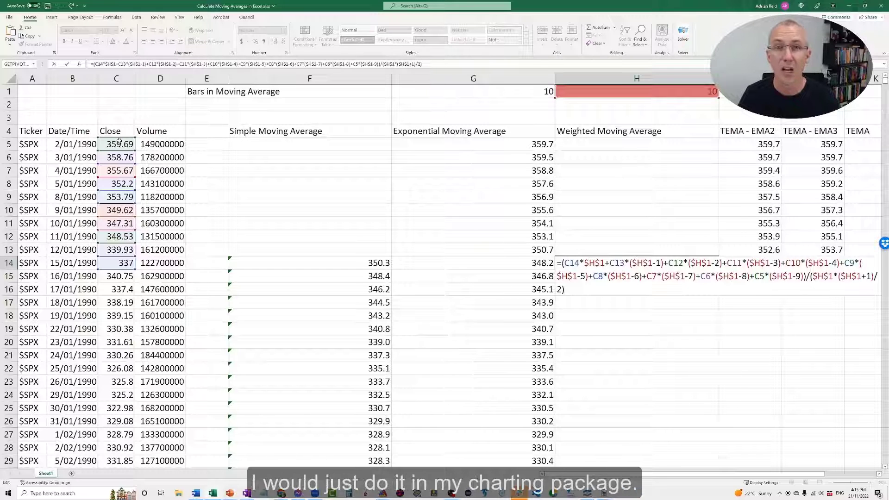
key(ctrl+Return)
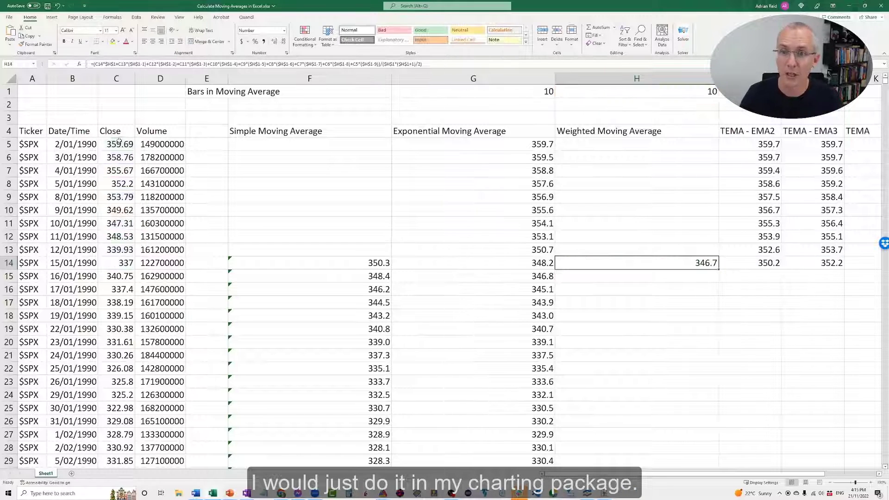
drag(717, 270, 719, 466)
Inspect the filled weighted moving average formulas in H18 to H21 for their closing price references.
click(700, 315)
key(F2)
key(Escape)
key(F2)
key(Return)
key(F2)
key(Return)
key(F2)
key(Return)
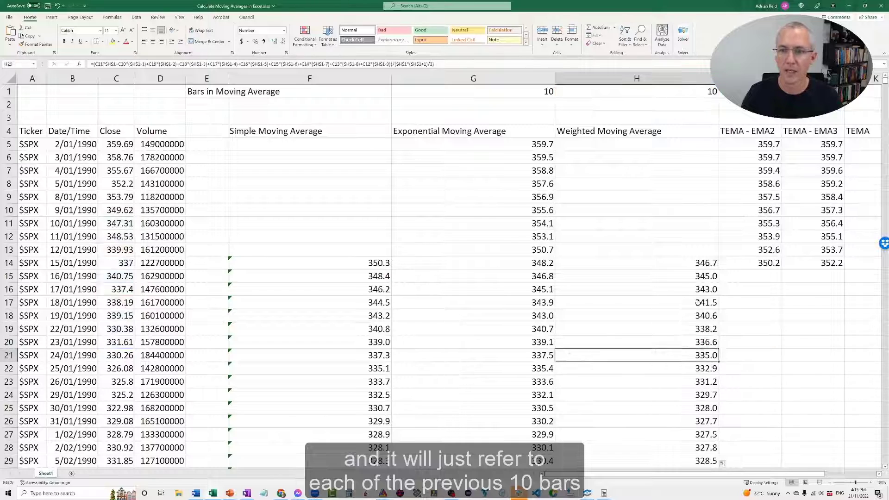
key(F2)
key(Escape)
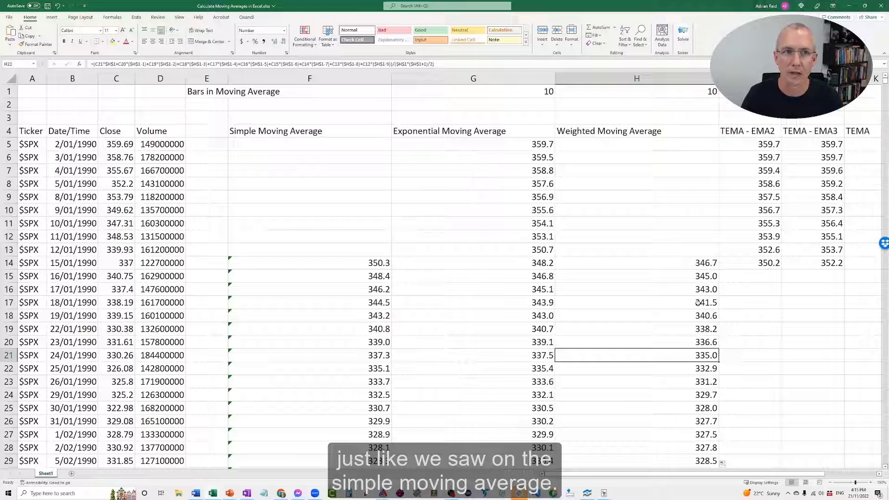
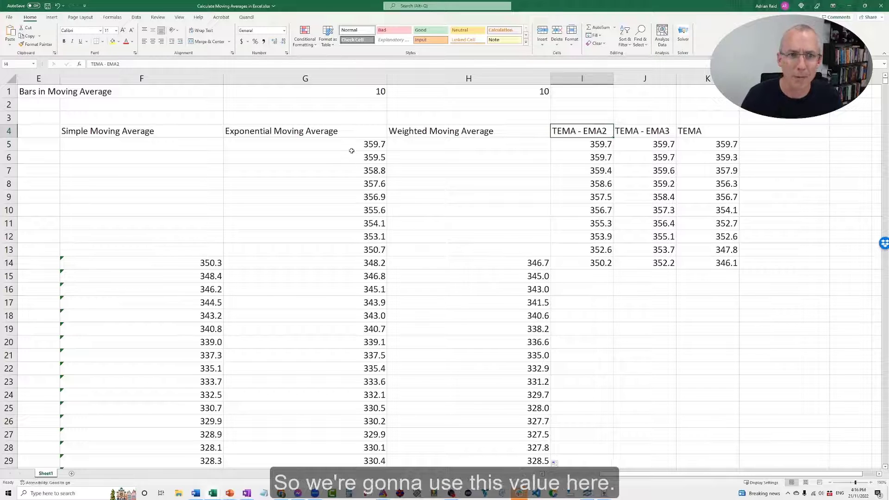
Correct the TEMA - EMA2 formula in I14 so that its previous-average reference points to I13.
click(349, 257)
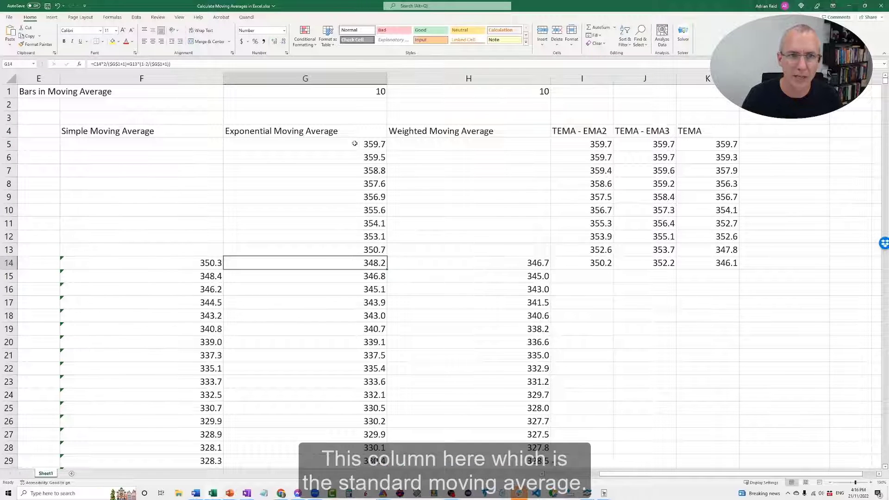
drag(347, 143, 348, 303)
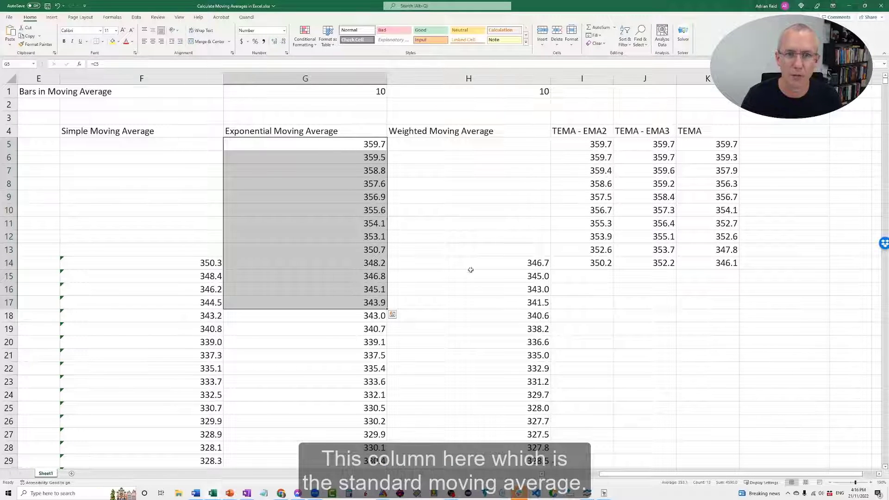
double_click(610, 265)
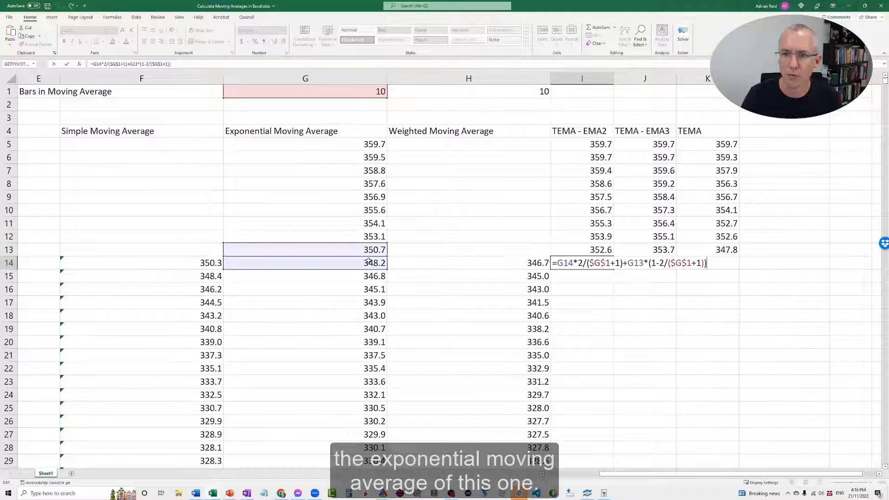
drag(356, 244, 575, 246)
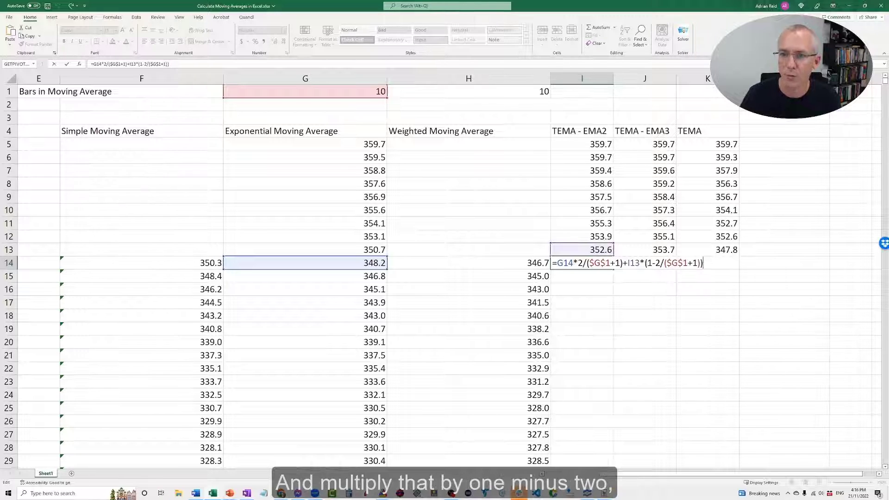
drag(647, 263, 702, 263)
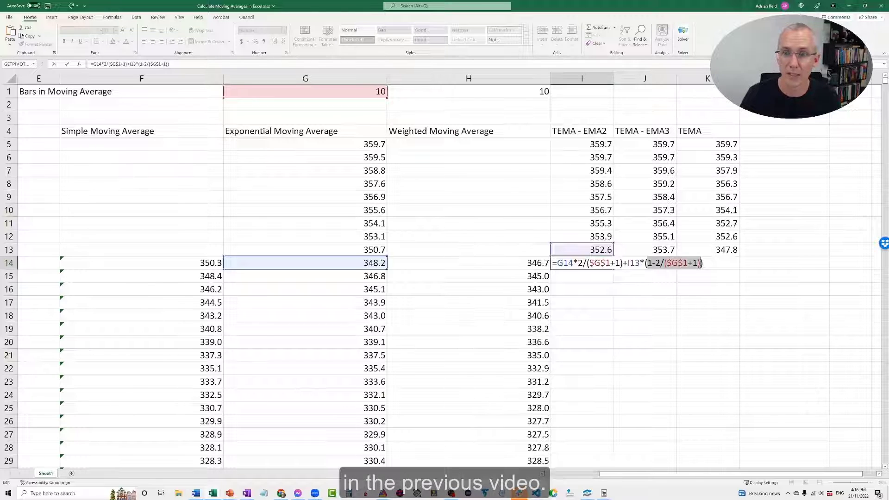
key(Return)
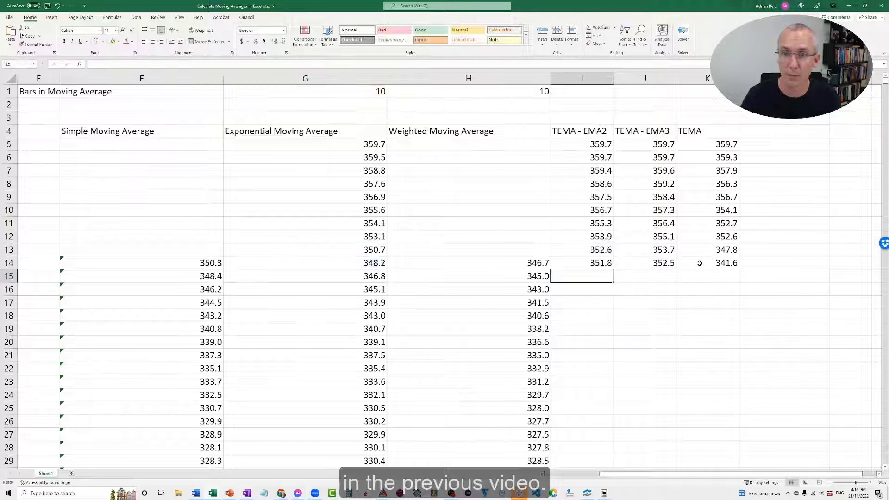
click(598, 262)
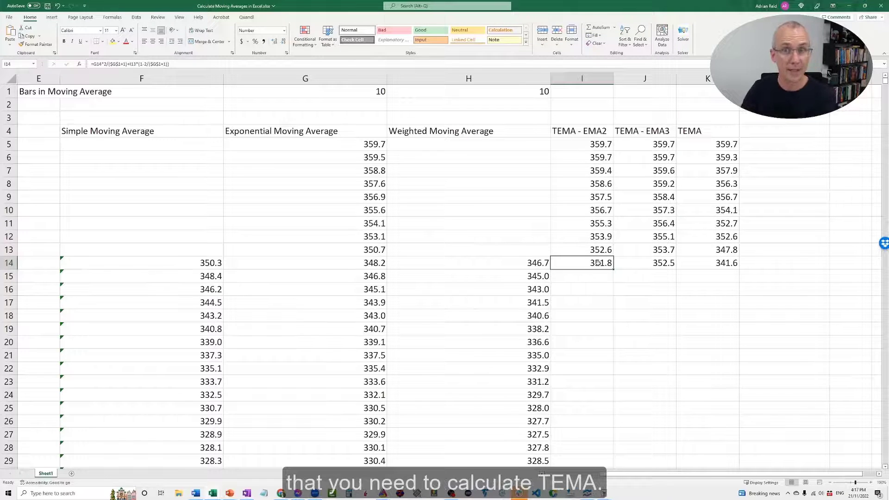
Correct the TEMA - EMA3 formula in J14 so that its previous-average reference points to J13, and review the formula.
click(658, 261)
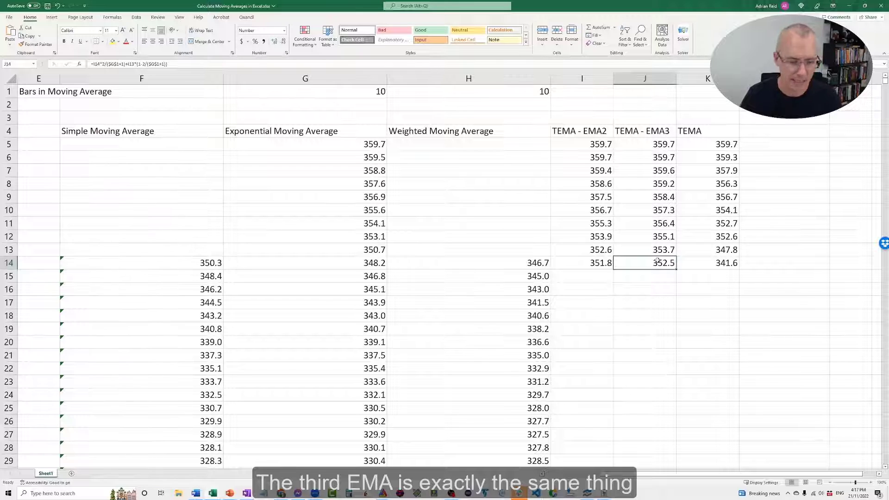
double_click(658, 261)
drag(593, 244, 637, 250)
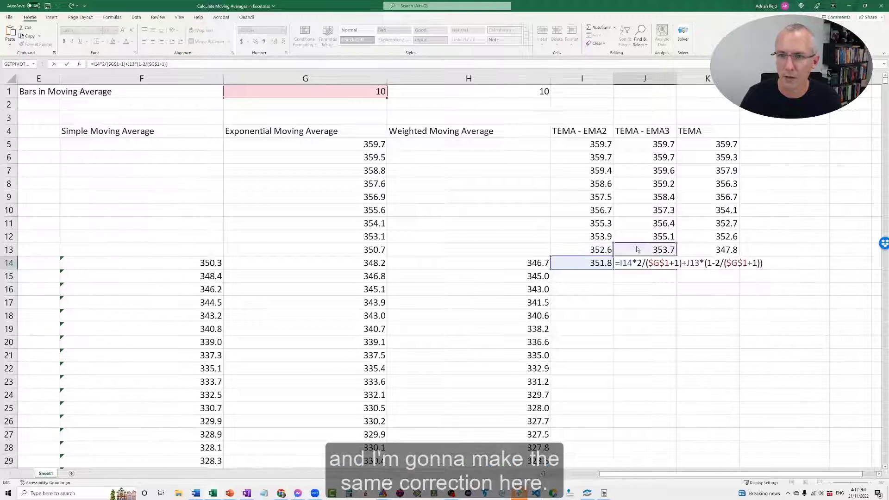
key(Return)
key(Up)
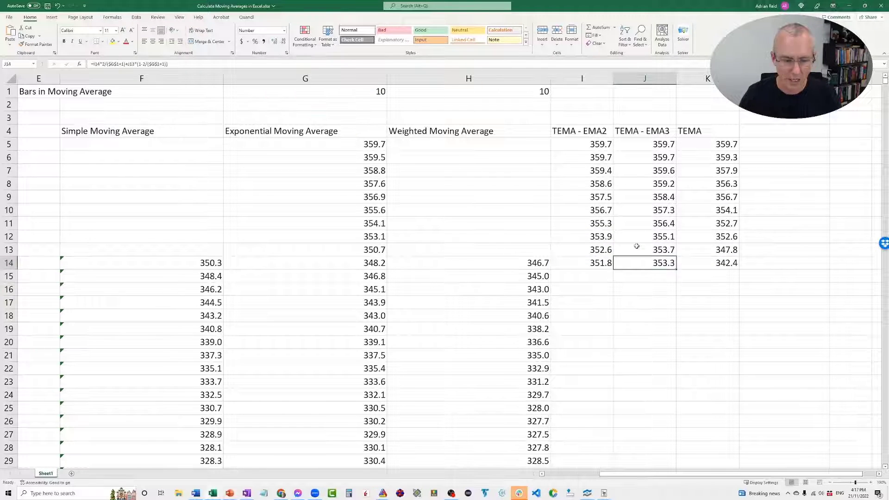
key(F2)
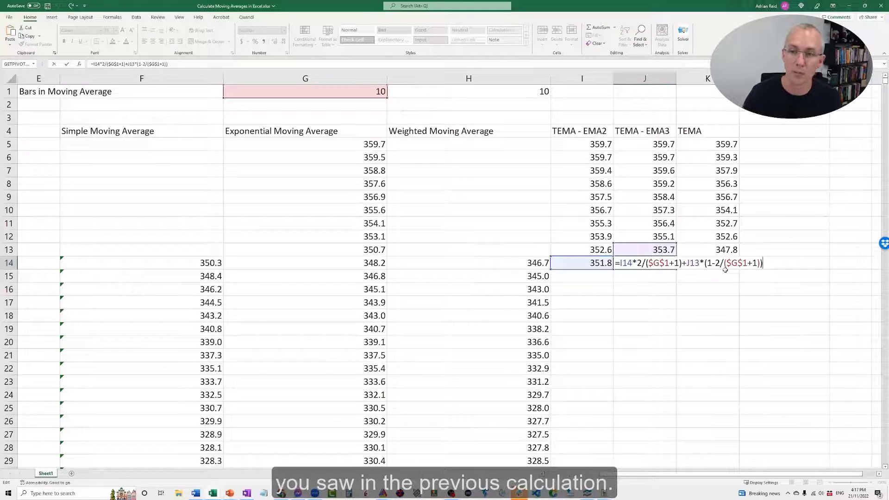
key(ctrl+Return)
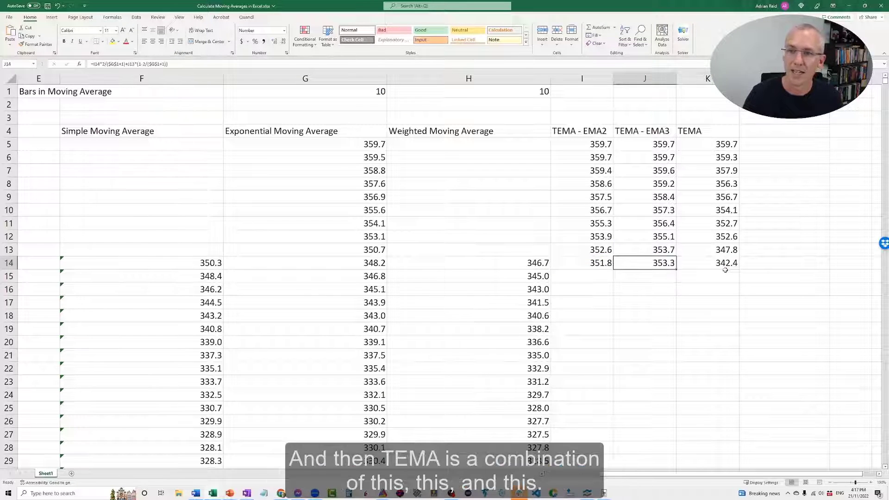
Examine the TEMA formula in K14 and the three exponential averages in G14, I14 and J14 that it combines.
click(725, 269)
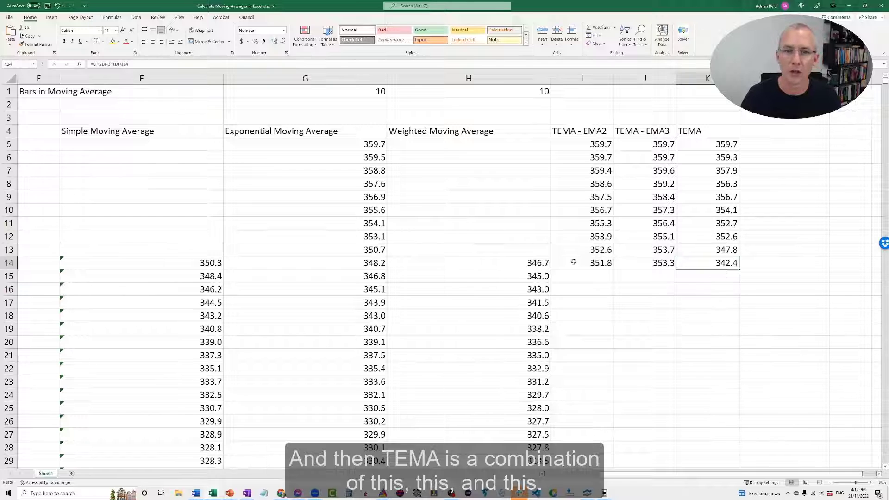
click(357, 262)
click(599, 263)
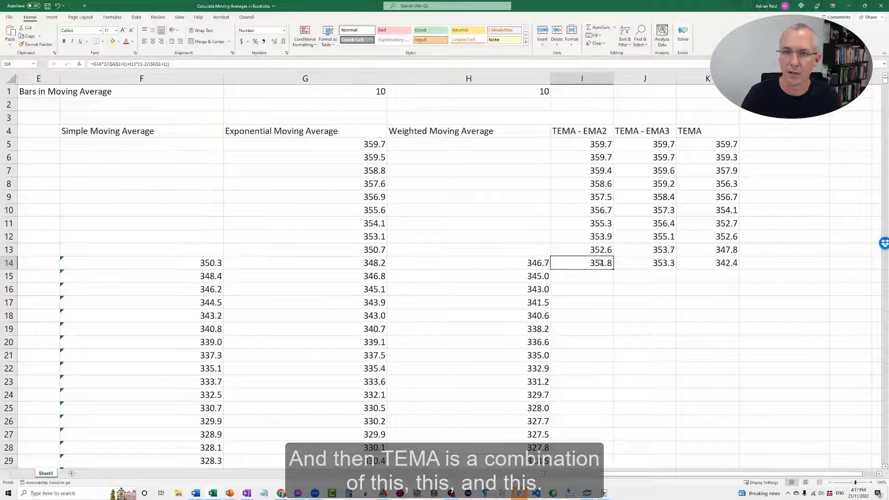
click(641, 264)
click(702, 263)
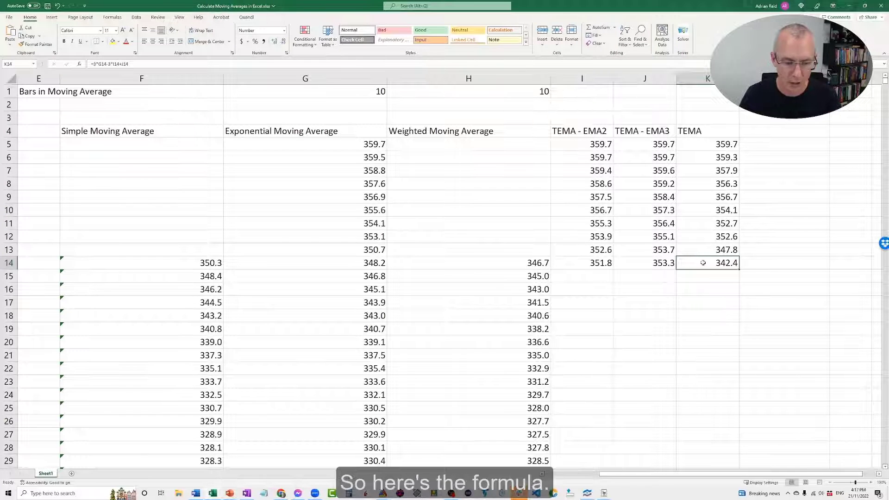
double_click(679, 264)
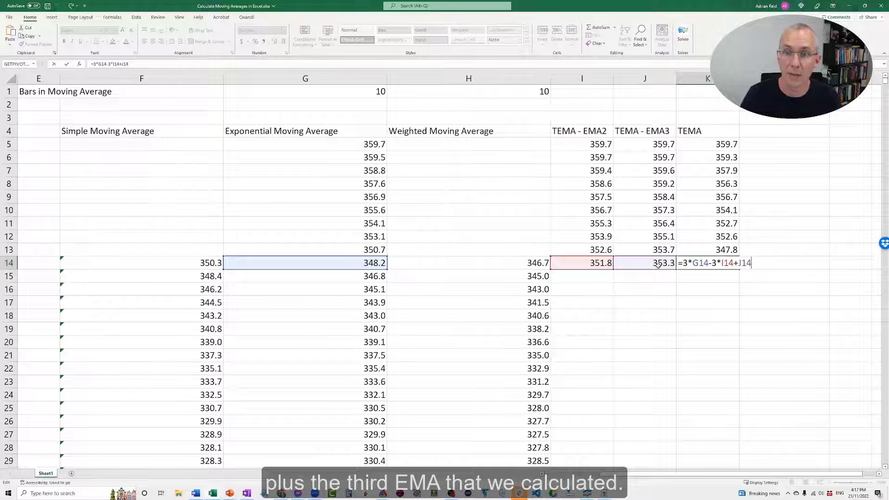
key(Return)
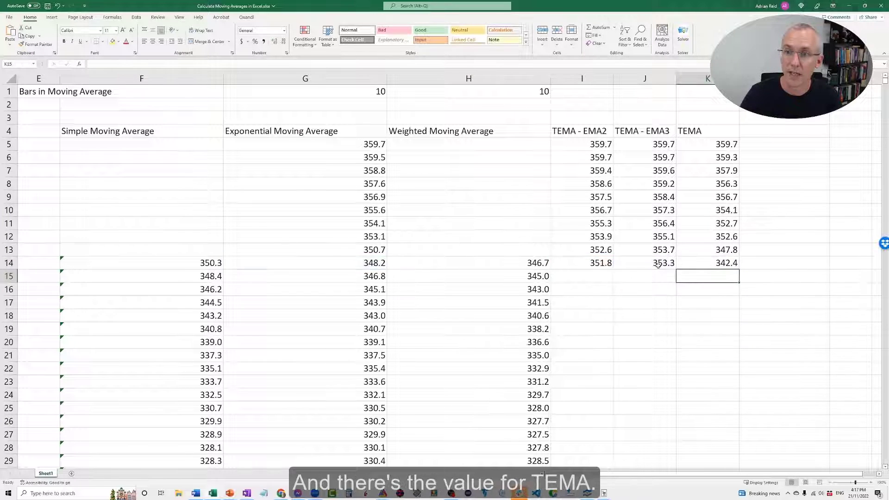
Fill the EMA2, EMA3 and TEMA formulas in I14:K14 down to row 29.
click(698, 265)
drag(593, 261, 736, 465)
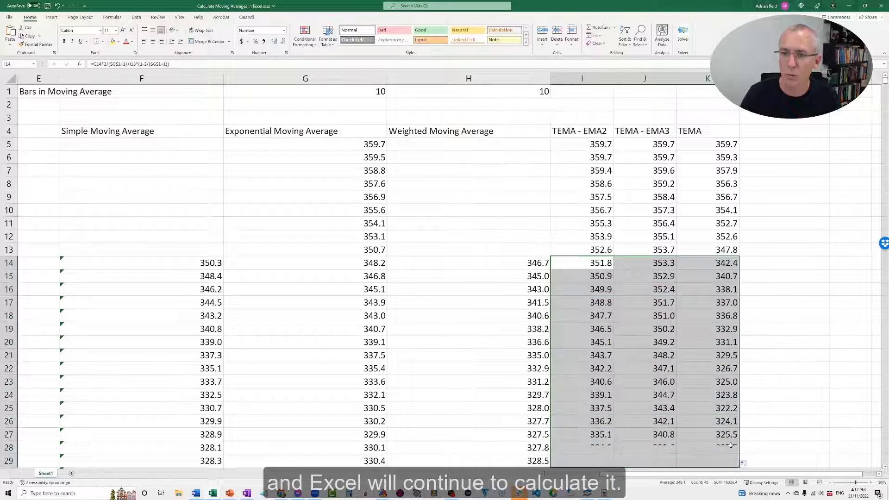
click(717, 316)
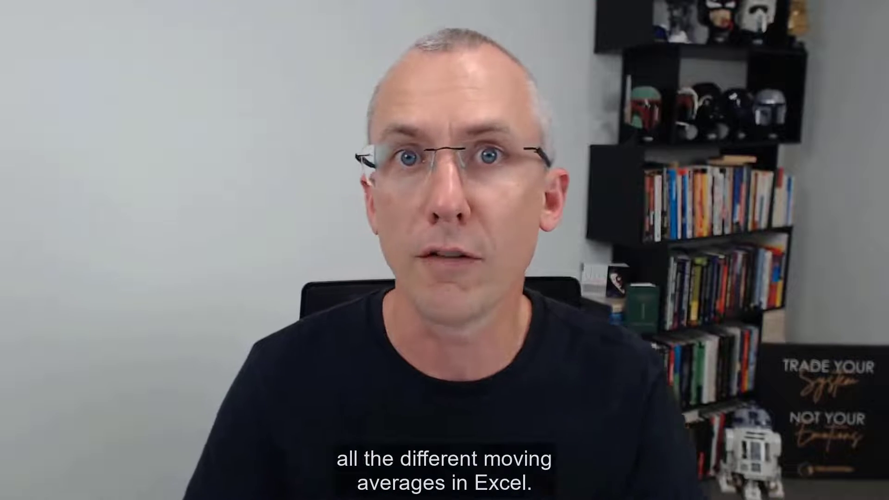